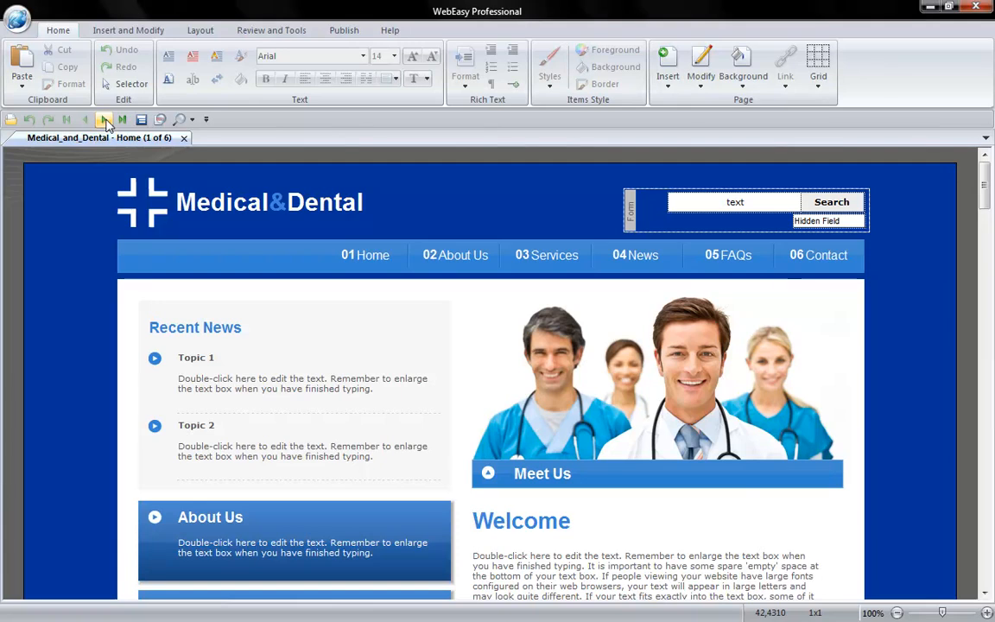
# Go to the About Us page and show its page properties in the Inspector.
pyautogui.click(104, 121)
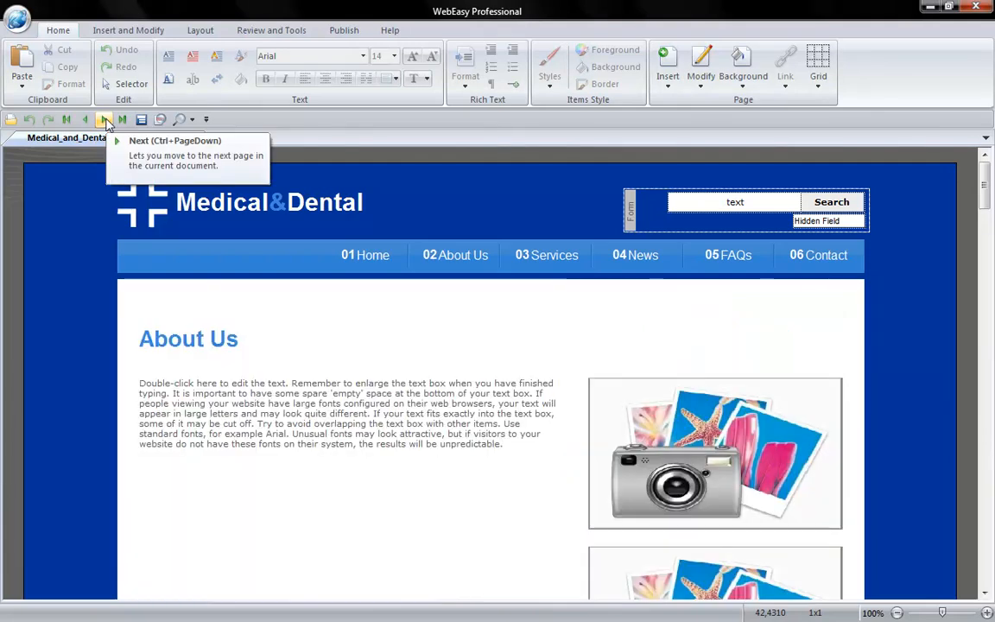
pyautogui.rightClick(80, 256)
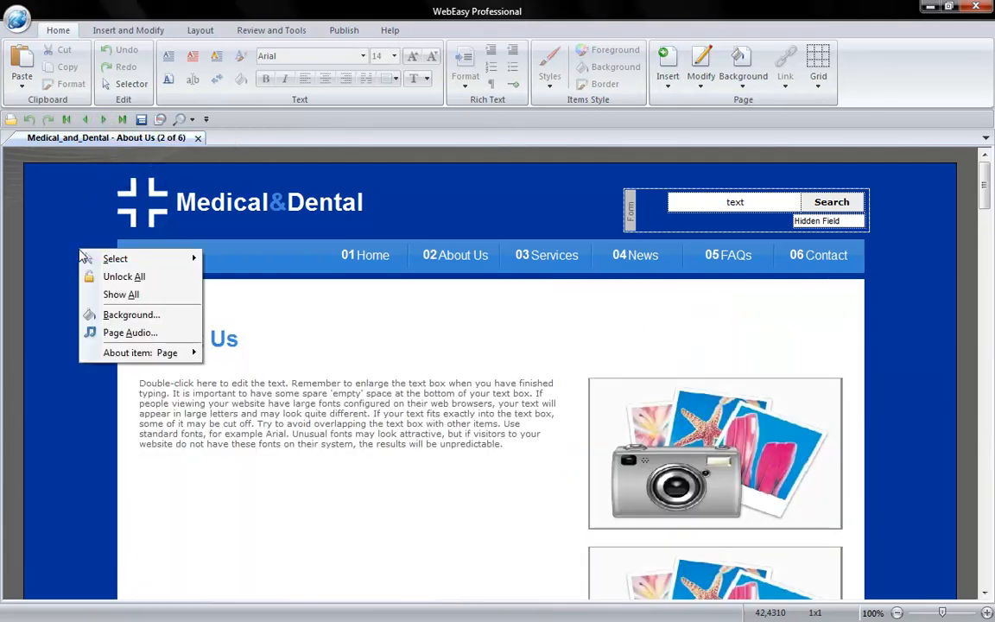
pyautogui.moveTo(175, 267)
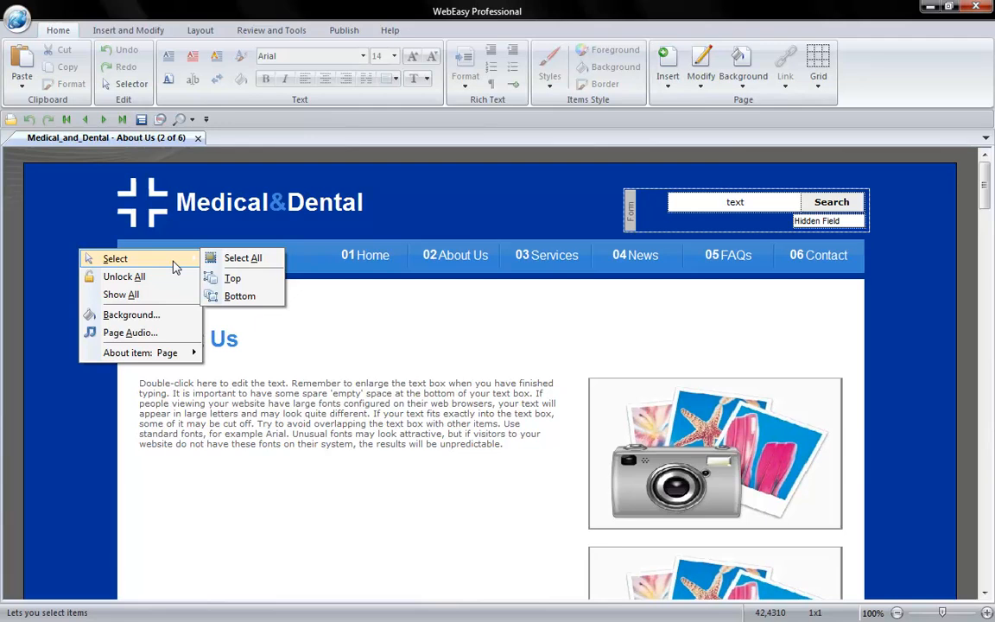
pyautogui.click(82, 215)
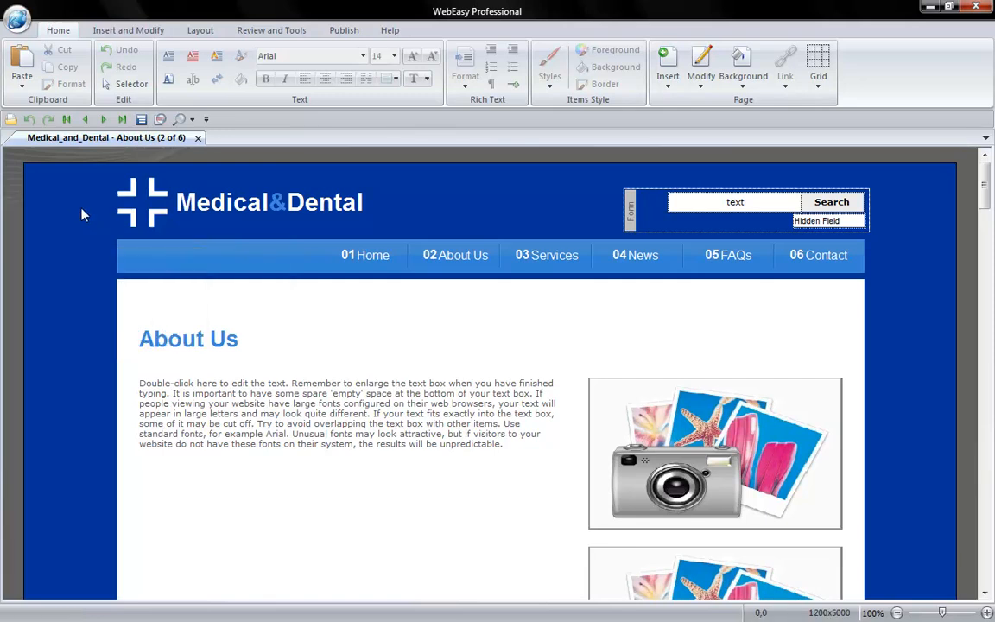
pyautogui.doubleClick(83, 214)
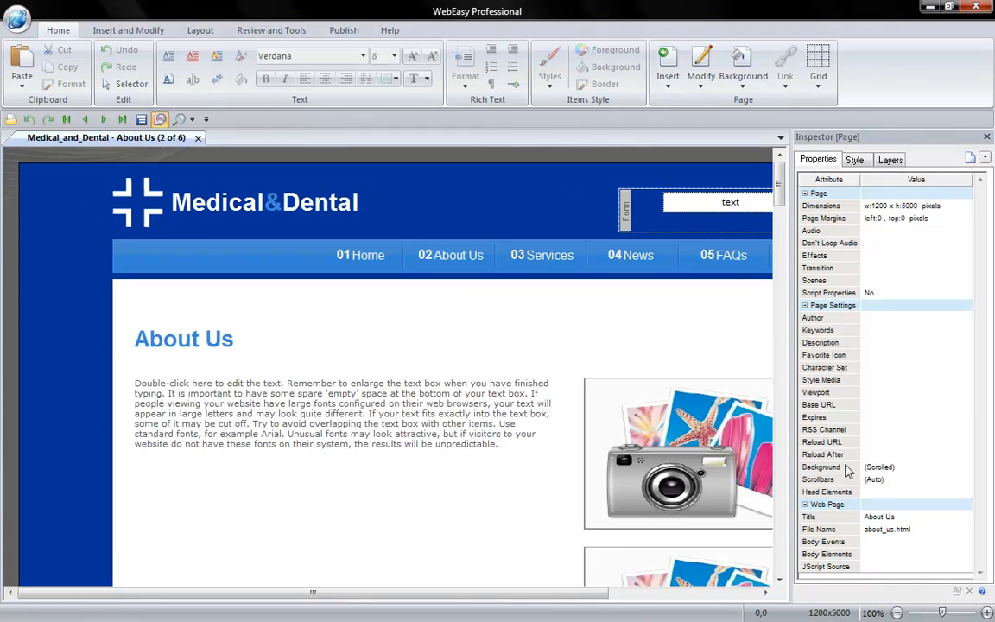
# Copy the page's file name, about_us.html, from its File Name property without changing it.
pyautogui.doubleClick(879, 536)
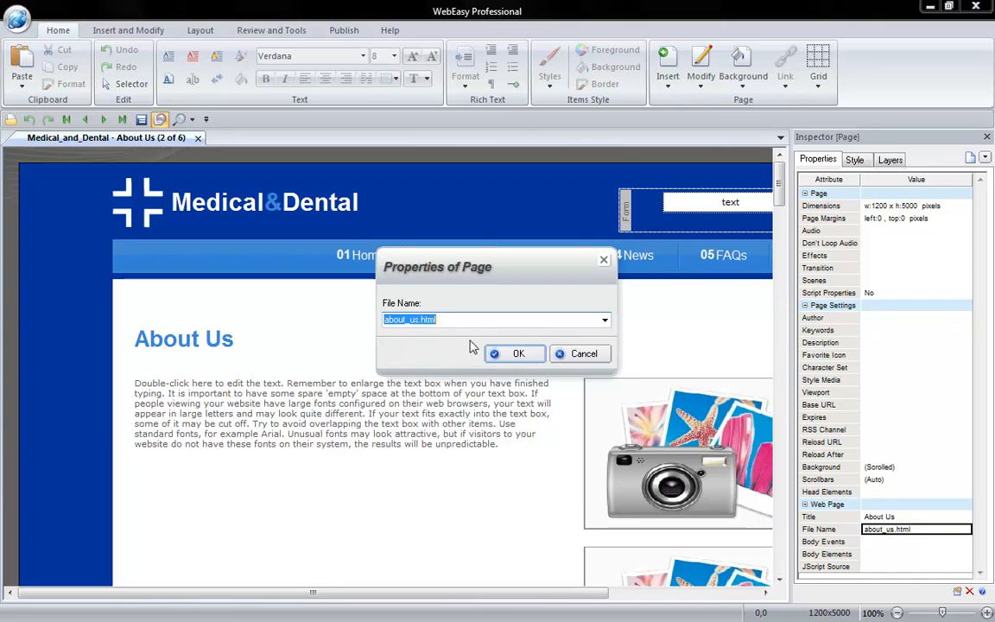
pyautogui.rightClick(419, 321)
pyautogui.click(453, 370)
pyautogui.click(568, 361)
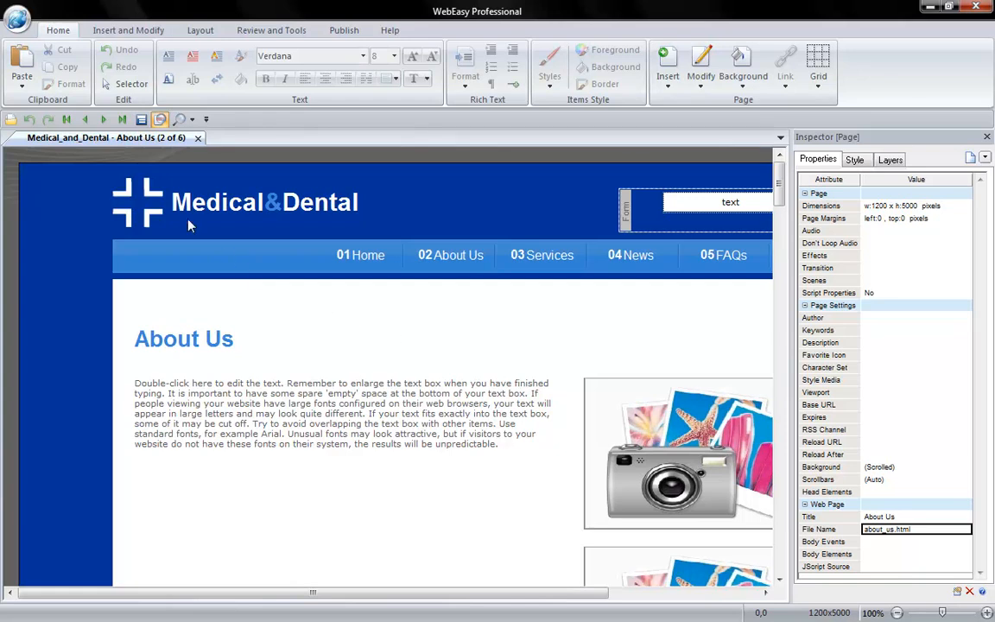
# Return to the Home page and give the About Us heading in the blue box a link of type Internet Web Page.
pyautogui.click(85, 120)
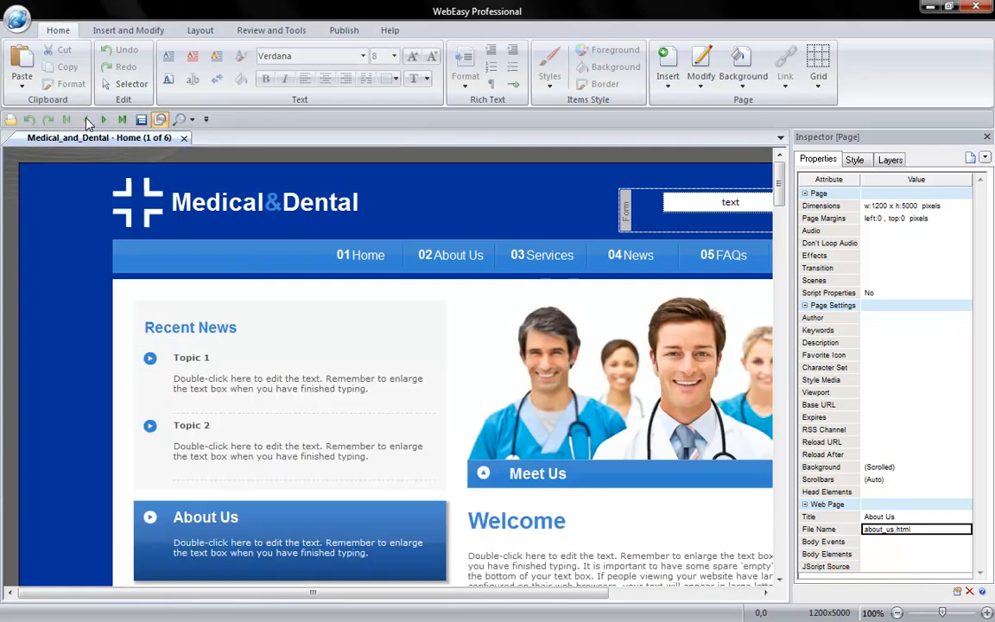
pyautogui.click(203, 520)
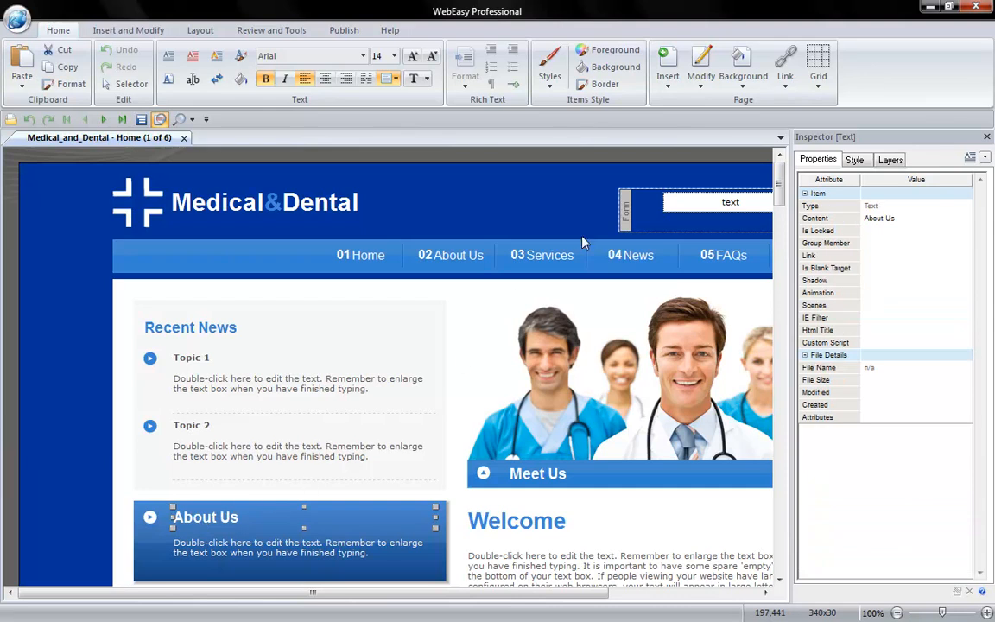
pyautogui.click(786, 64)
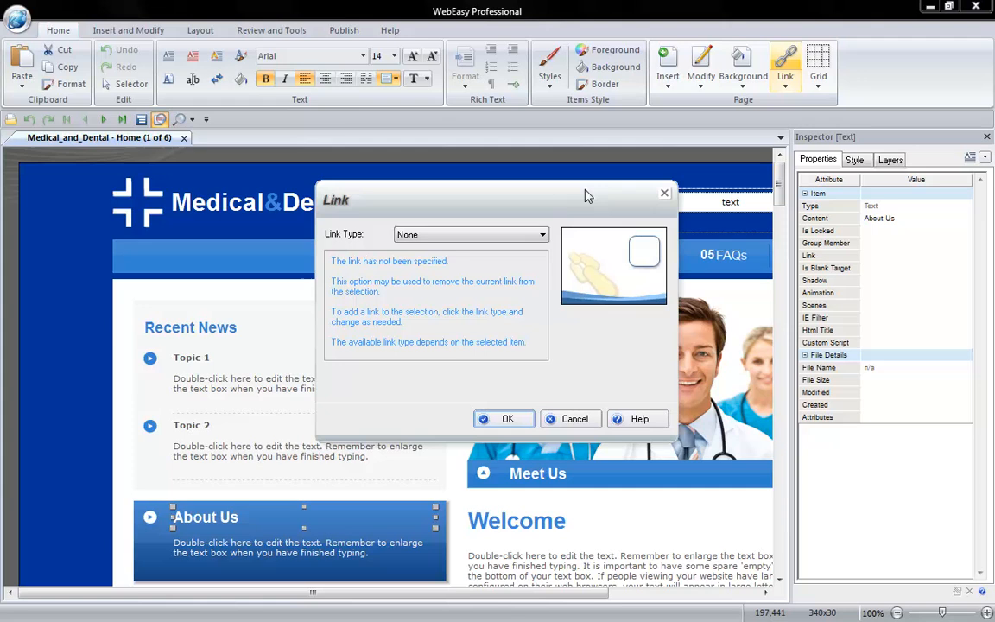
pyautogui.click(543, 235)
pyautogui.click(467, 330)
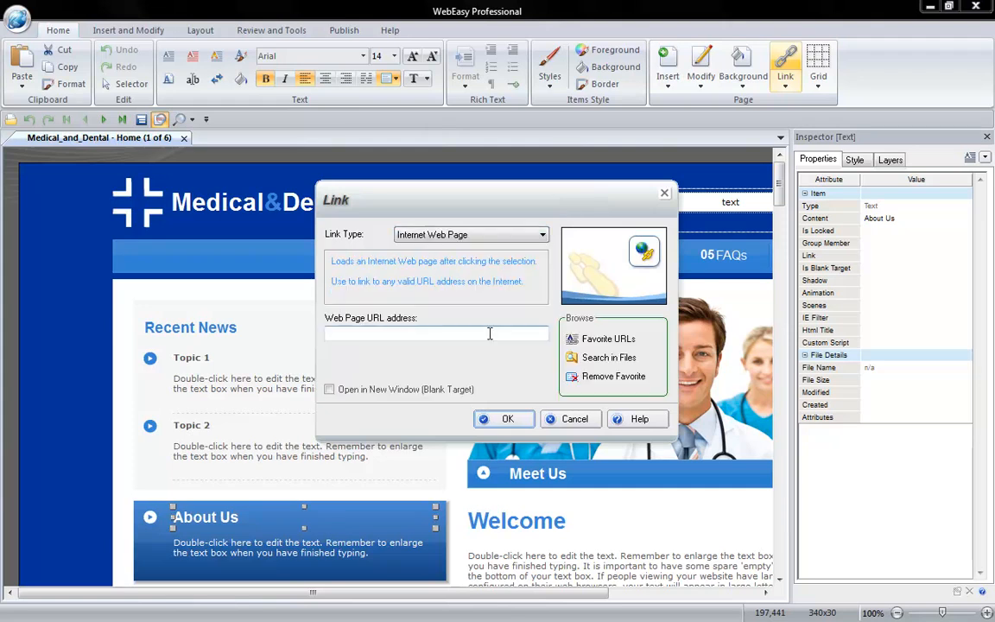
# Set the link's web page URL address to about_us.html#aboutustext"name="originalbookmarklink and accept the link.
pyautogui.click(505, 333)
pyautogui.write('about_us.html#')
pyautogui.write('aboutustext')
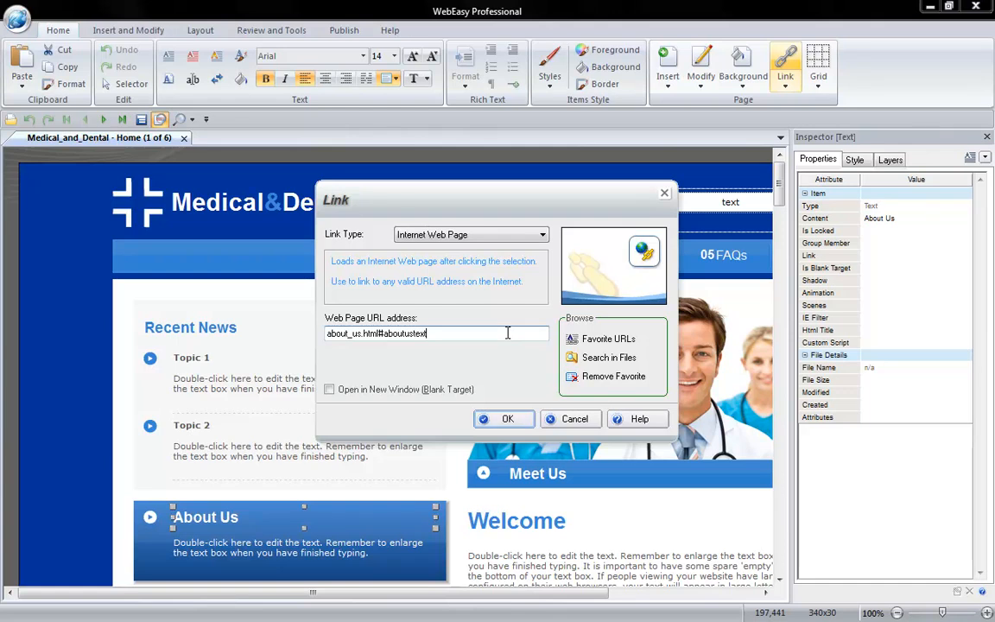
pyautogui.write('"')
pyautogui.write('name')
pyautogui.write('=""')
pyautogui.write('originalbo')
pyautogui.write('okmarklink')
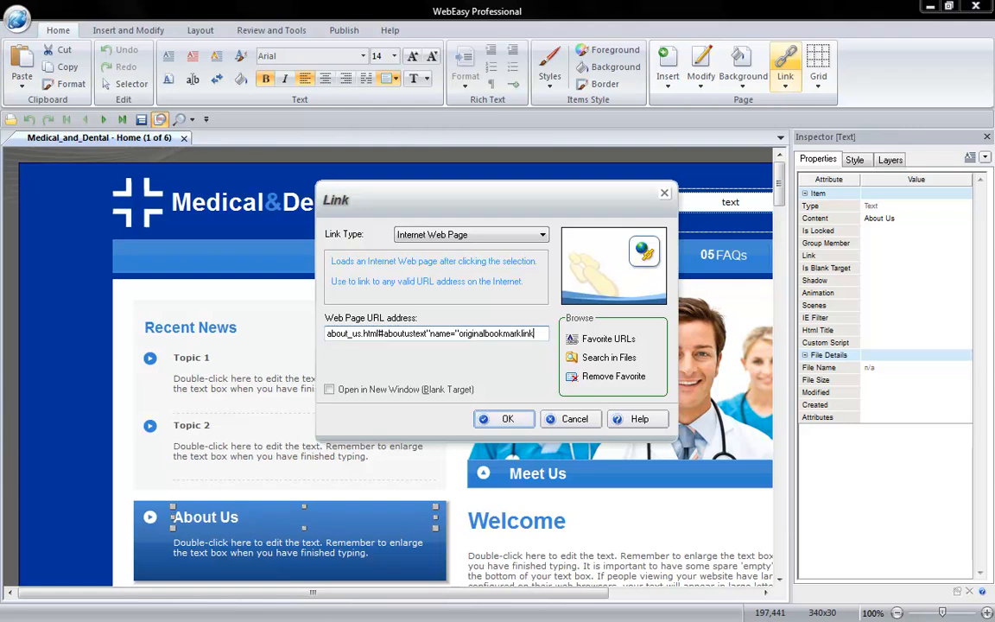
pyautogui.click(506, 419)
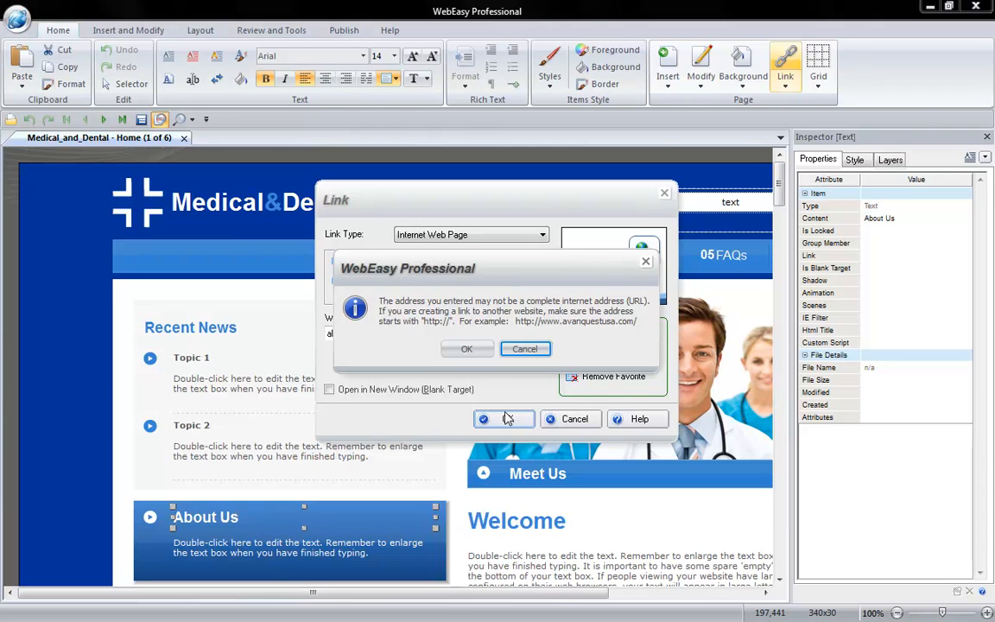
pyautogui.click(466, 349)
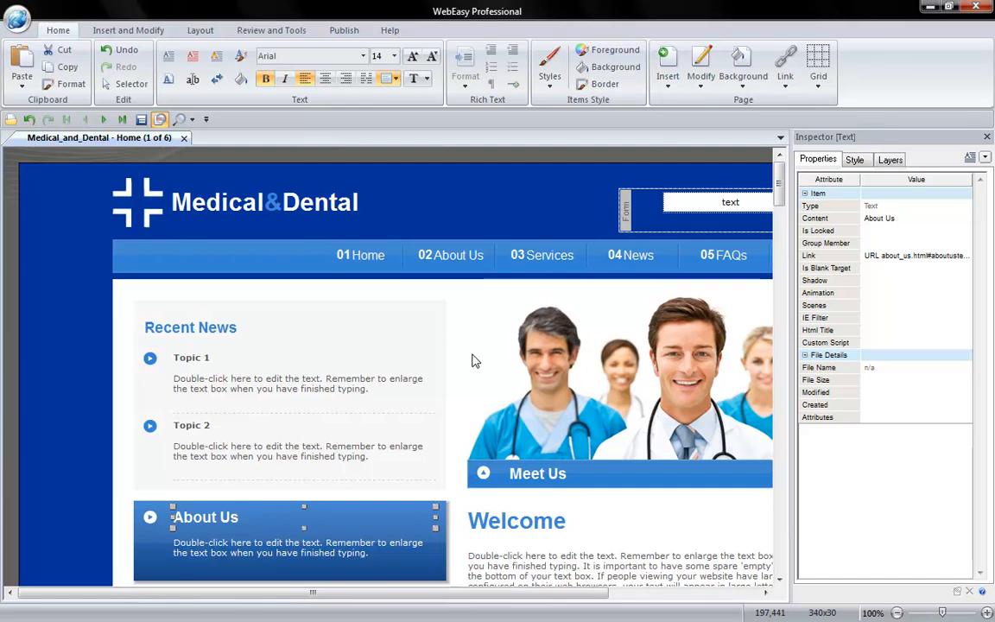
# Deselect all items, then go to the About Us page with the Inspector closed.
pyautogui.rightClick(90, 259)
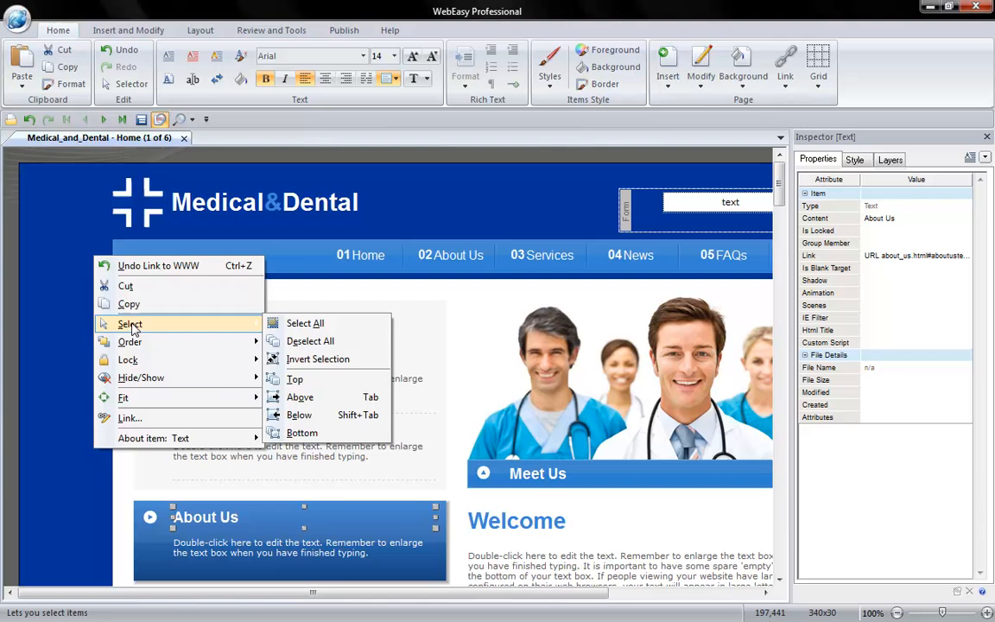
pyautogui.click(287, 341)
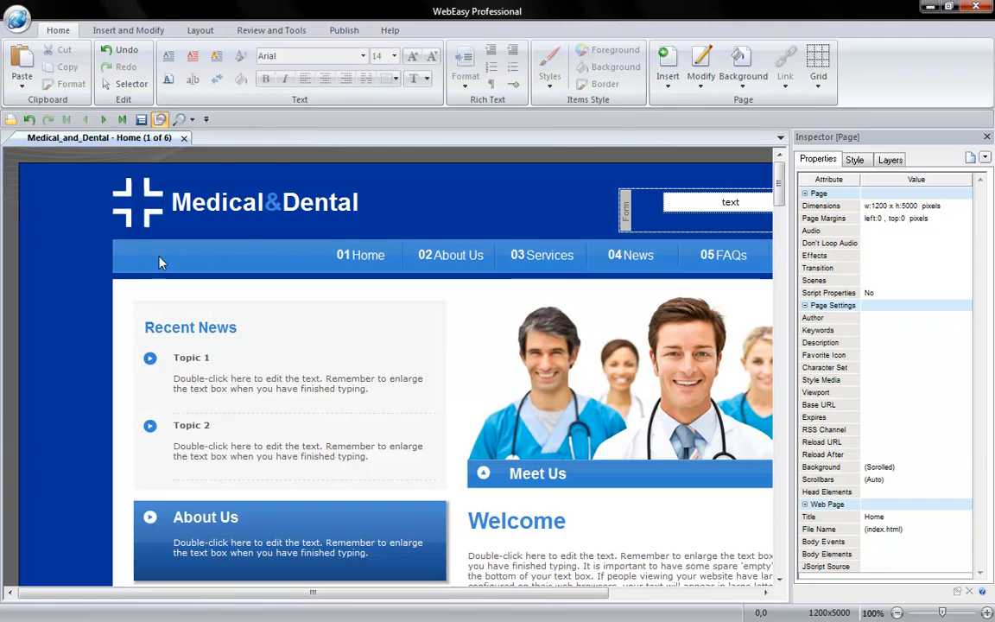
pyautogui.click(102, 120)
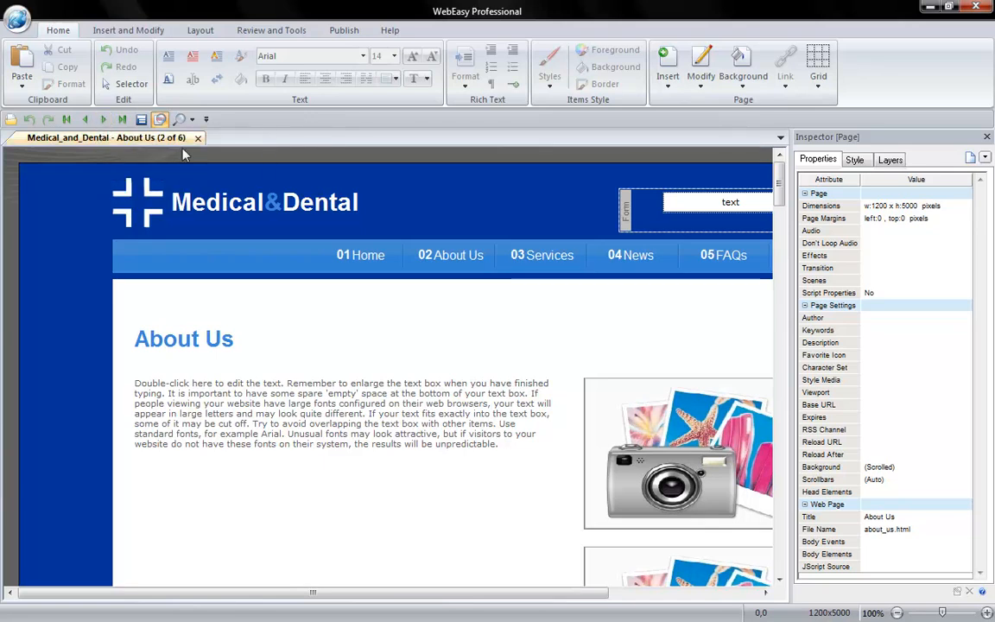
pyautogui.click(987, 137)
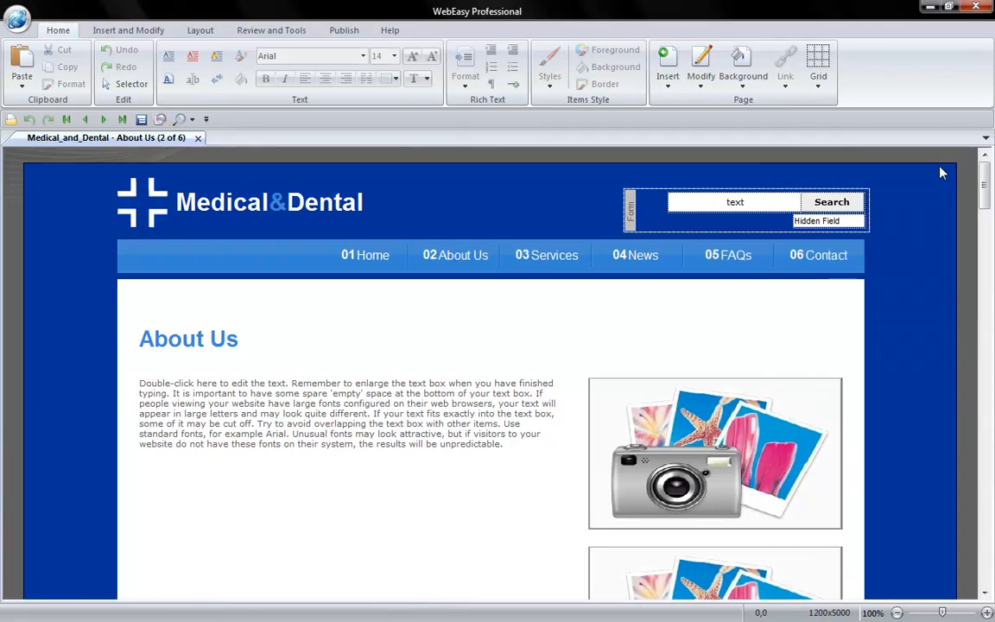
# Give the About Us Bookmark heading near the end of the page a link of type Internet Web Page.
pyautogui.moveTo(984, 184); pyautogui.dragTo(987, 505)
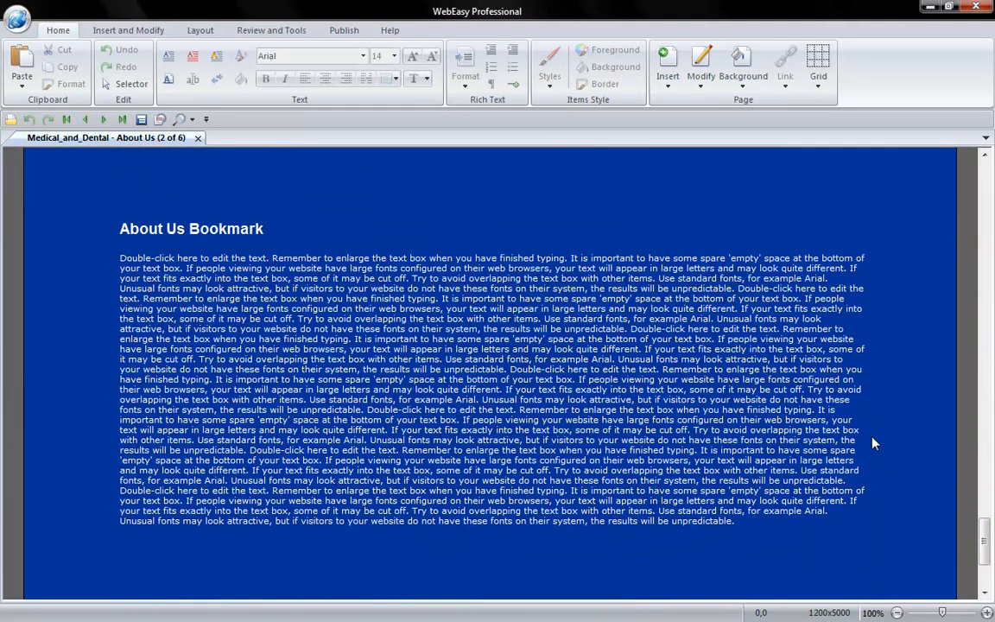
pyautogui.click(184, 228)
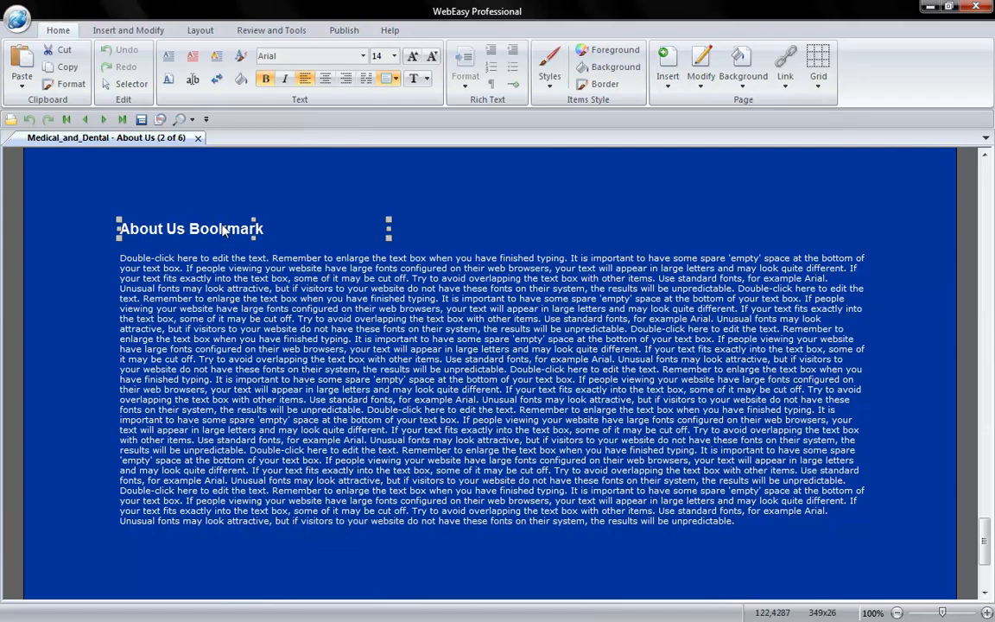
pyautogui.click(785, 67)
pyautogui.click(539, 235)
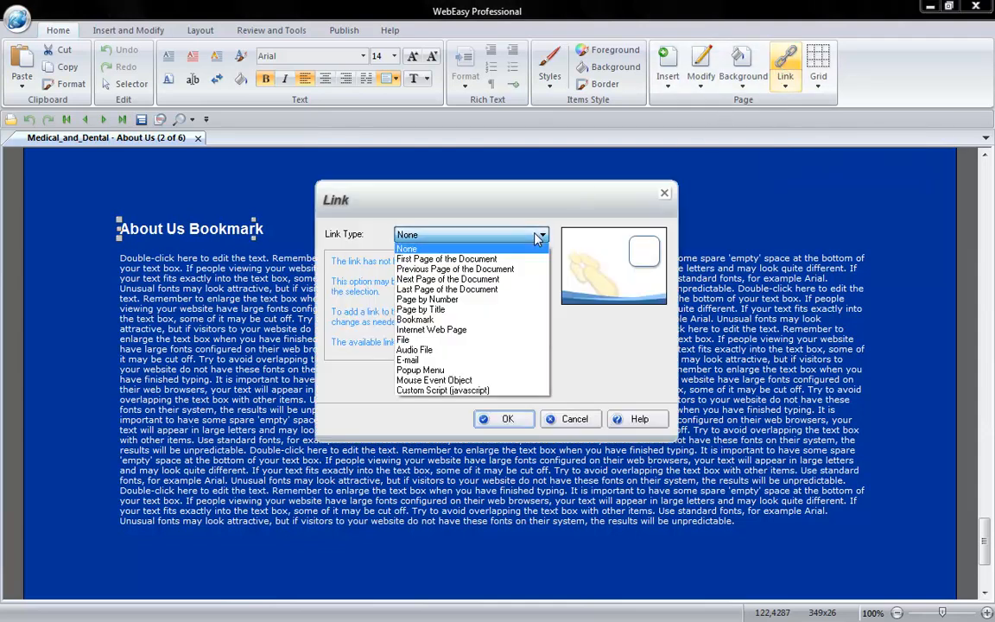
pyautogui.click(501, 329)
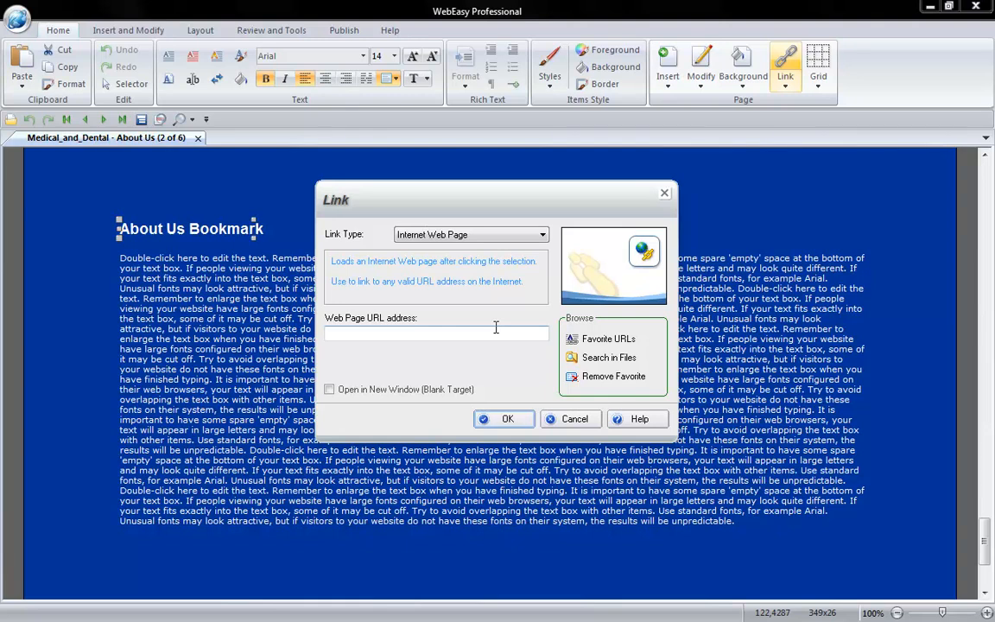
# Set the bookmark heading's URL address to index.html#originalbookmarklink"name="aboutustext and accept the link.
pyautogui.click(495, 327)
pyautogui.write('index.html')
pyautogui.write('#originalbo')
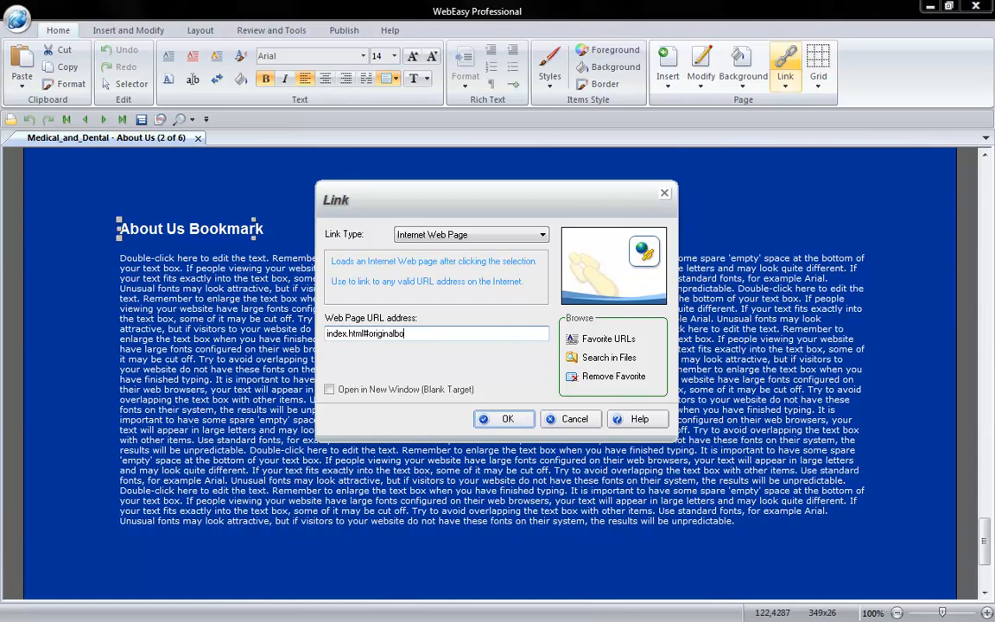
pyautogui.write('okmarklink')
pyautogui.write("'")
pyautogui.write('name=')
pyautogui.write("'")
pyautogui.write('about')
pyautogui.write('ustext')
pyautogui.click(486, 419)
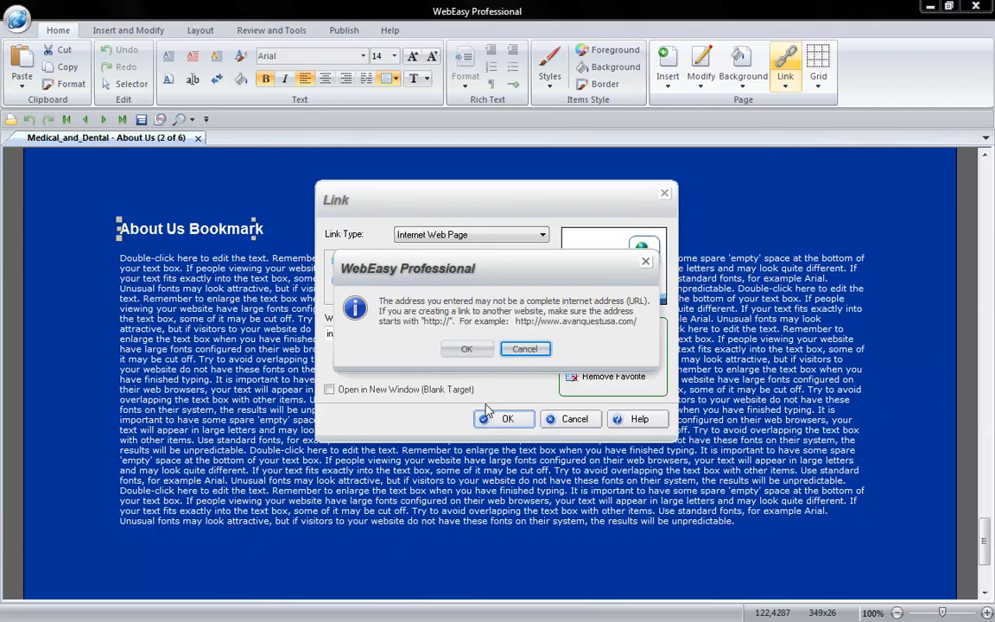
pyautogui.click(468, 350)
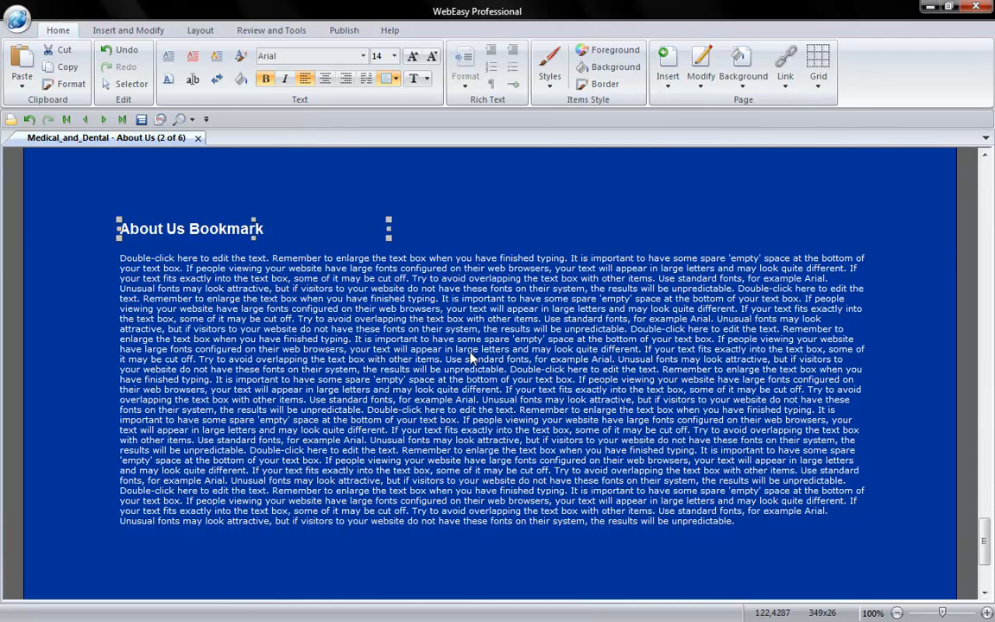
# Preview all pages of the website in the browser and test the About Us link and the About Us Bookmark link back.
pyautogui.click(178, 120)
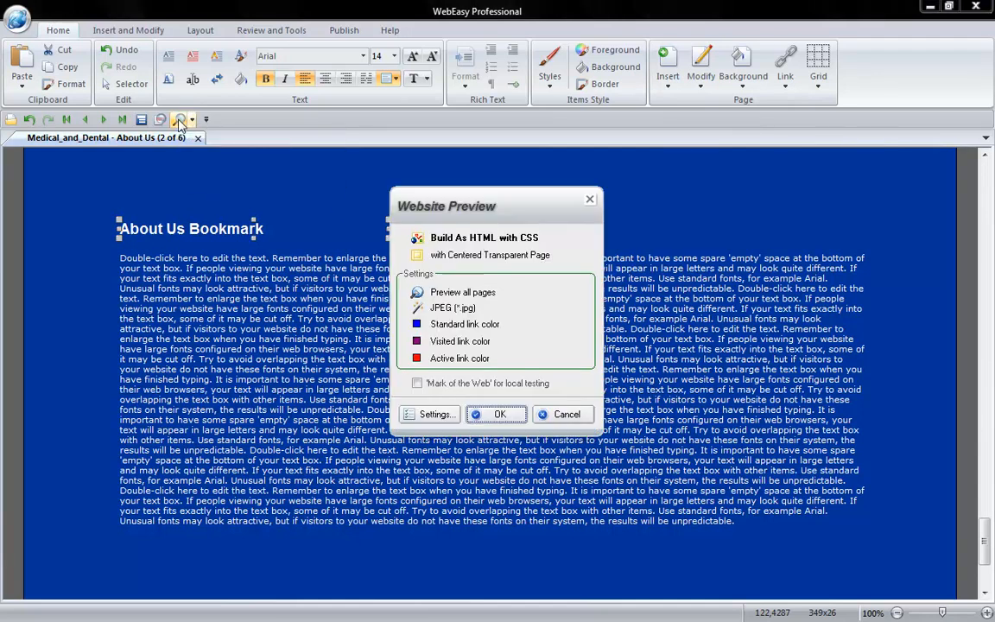
pyautogui.click(496, 415)
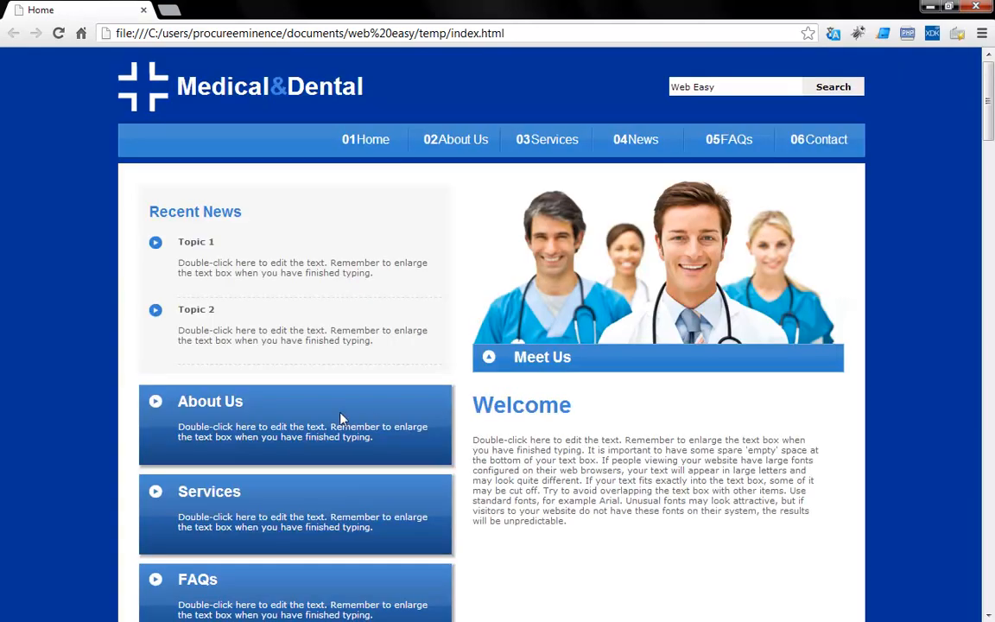
pyautogui.click(227, 403)
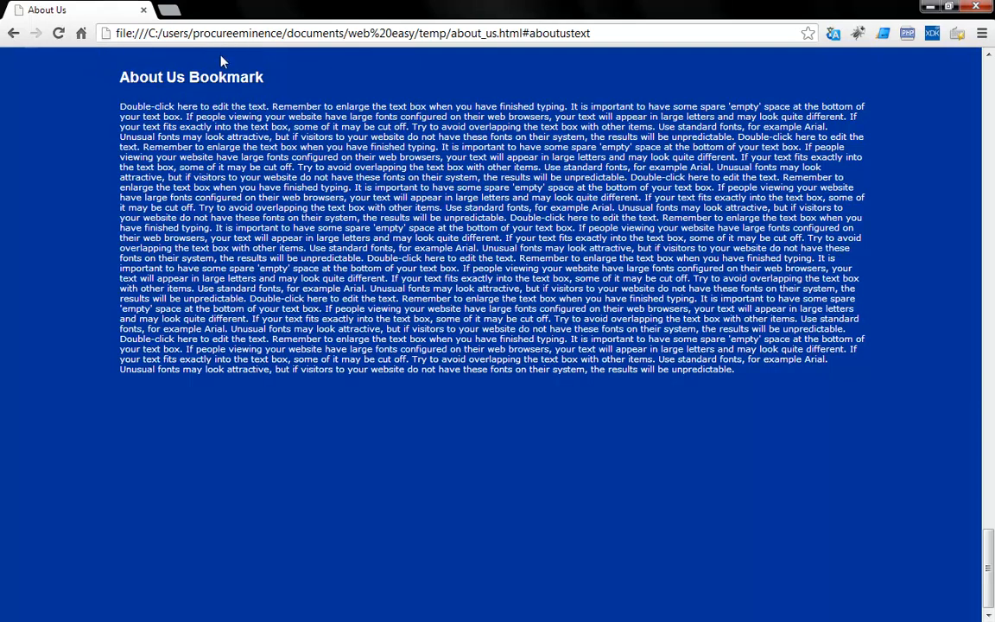
pyautogui.click(223, 83)
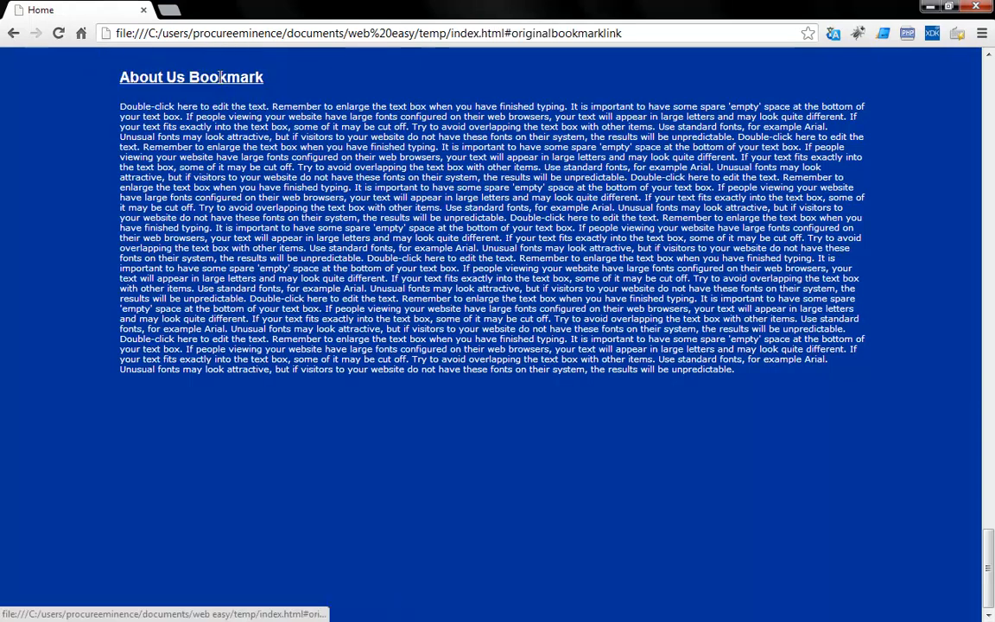